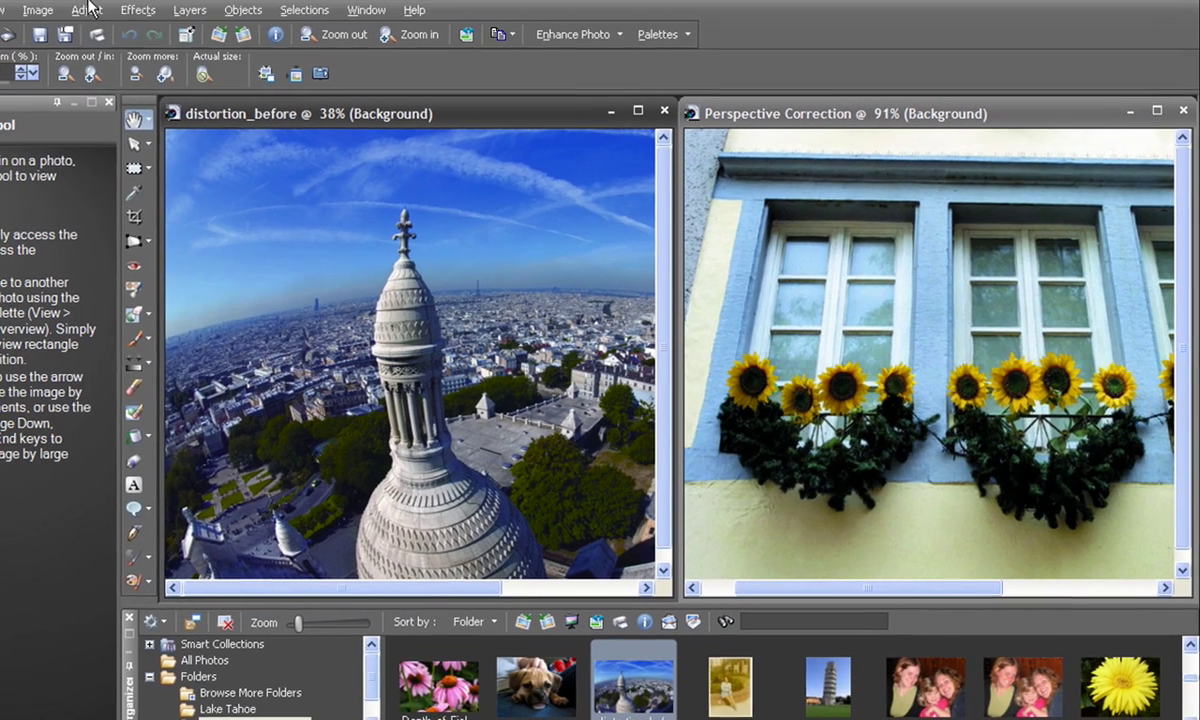
Open the Adjust menu on the dome photo to reach Fisheye Distortion Correction.
left_click(88, 11)
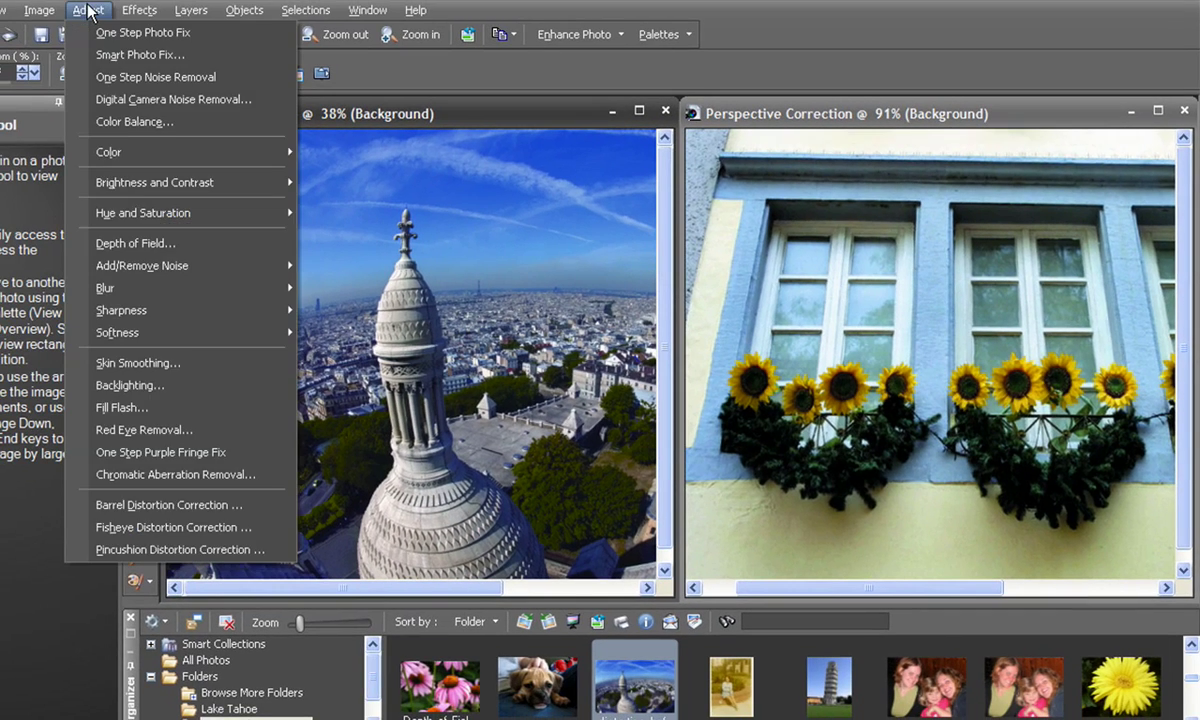
left_click(137, 247)
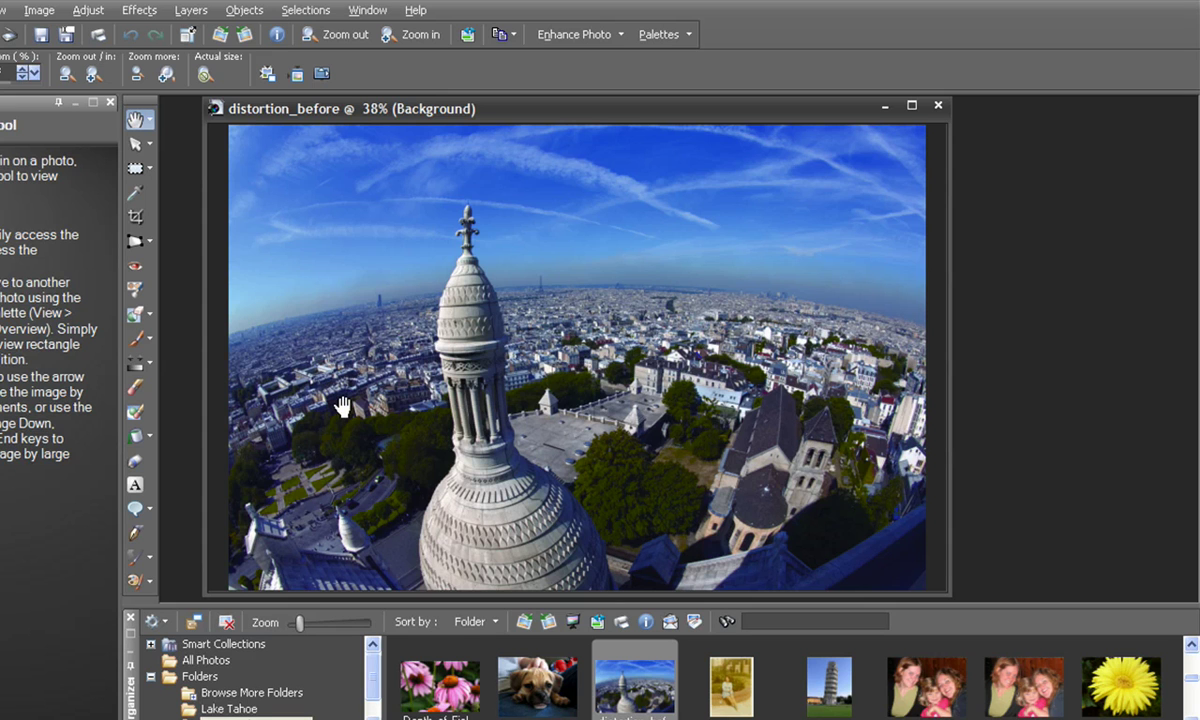
left_click(88, 10)
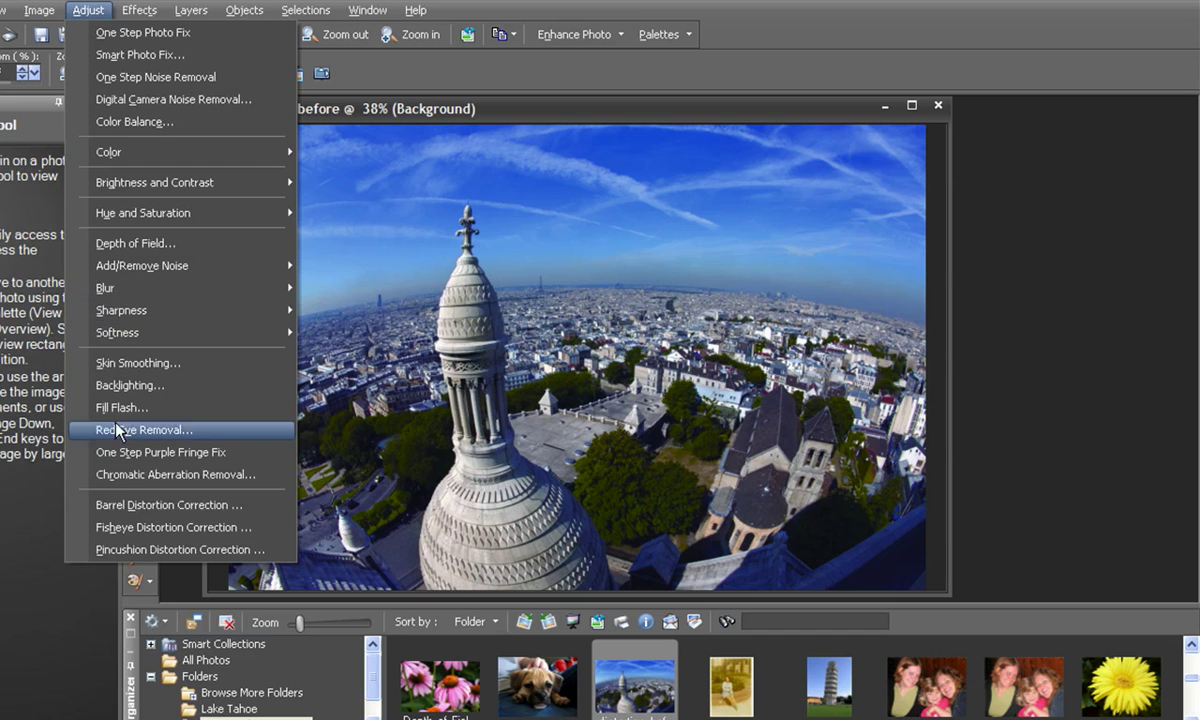
Set the fisheye Field of view to 140 and apply the correction to the dome photo.
left_click(124, 533)
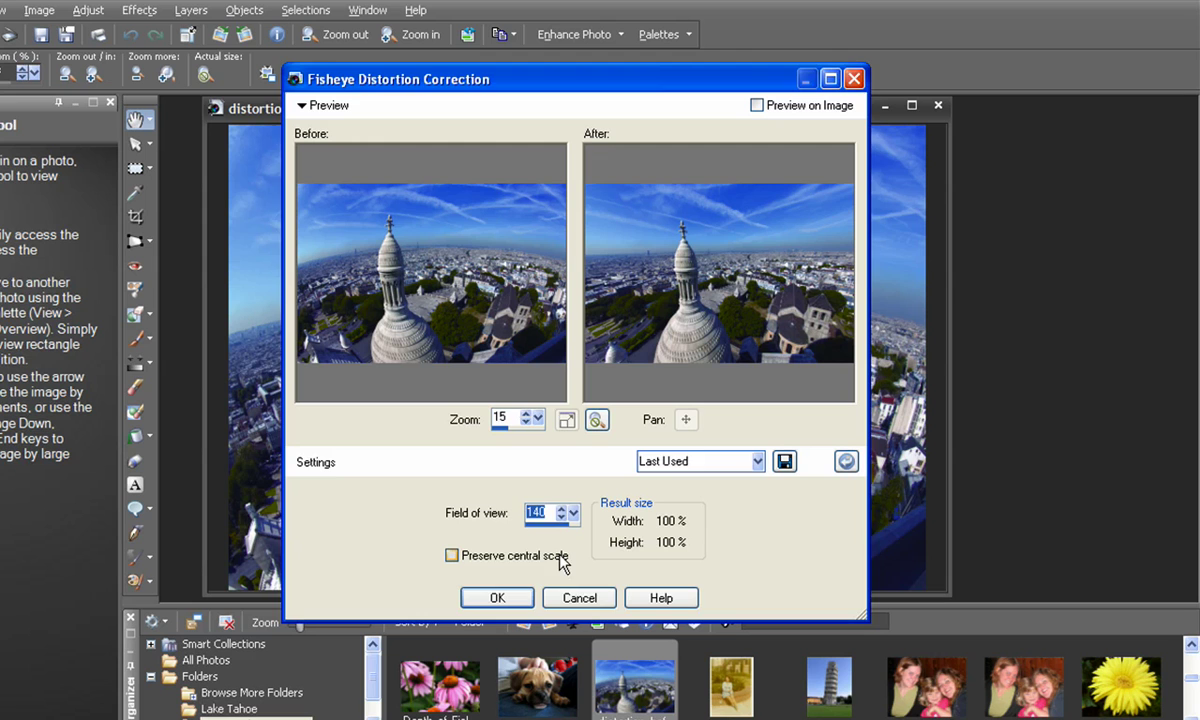
left_click_drag(573, 512, 551, 546)
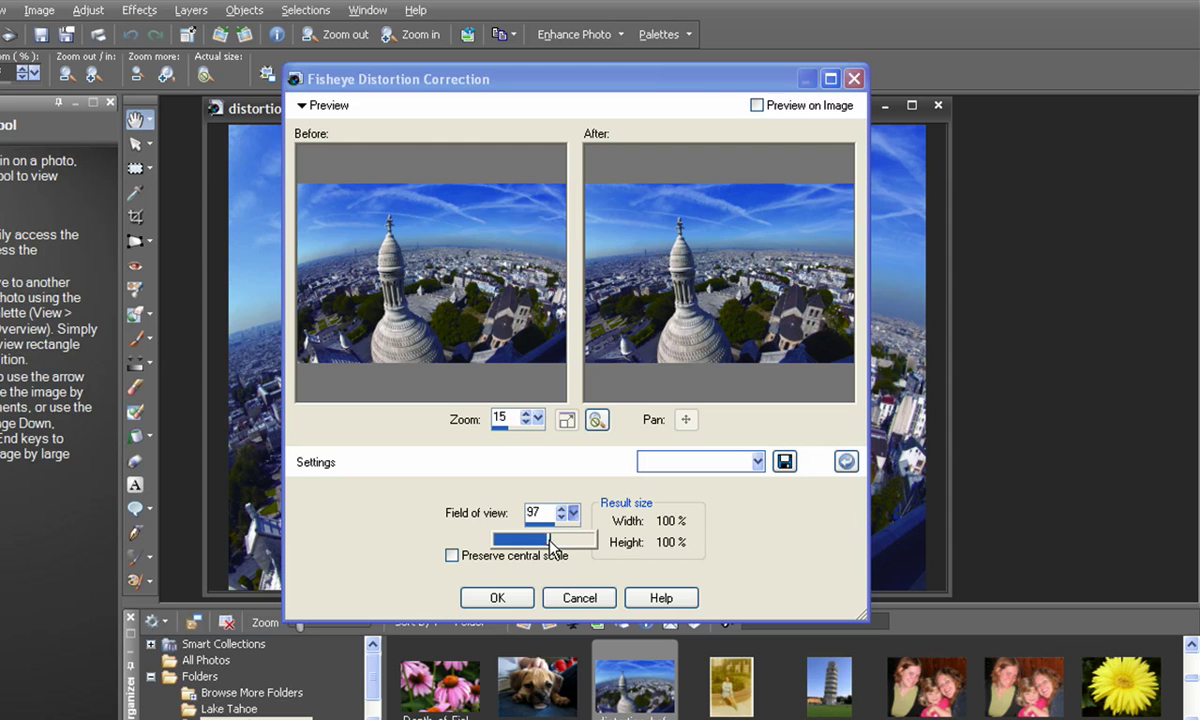
mouse_move(566, 538)
left_mouse_down()
mouse_move(586, 540)
mouse_move(571, 541)
left_mouse_up()
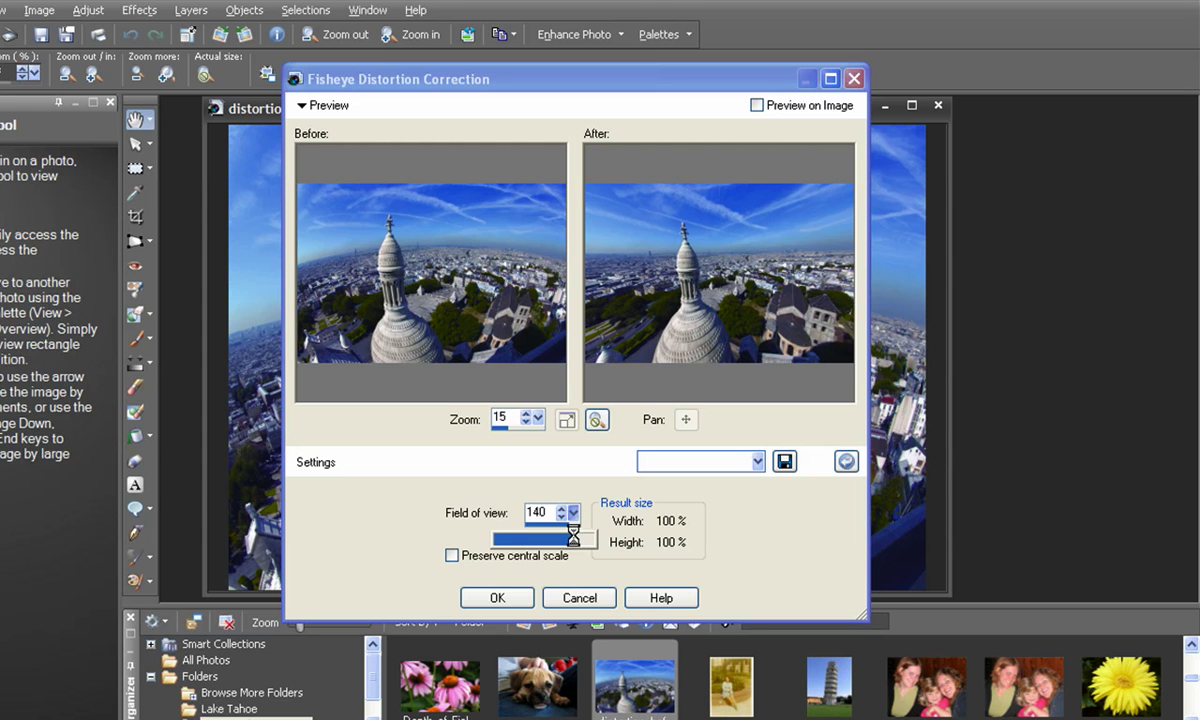
left_click(505, 599)
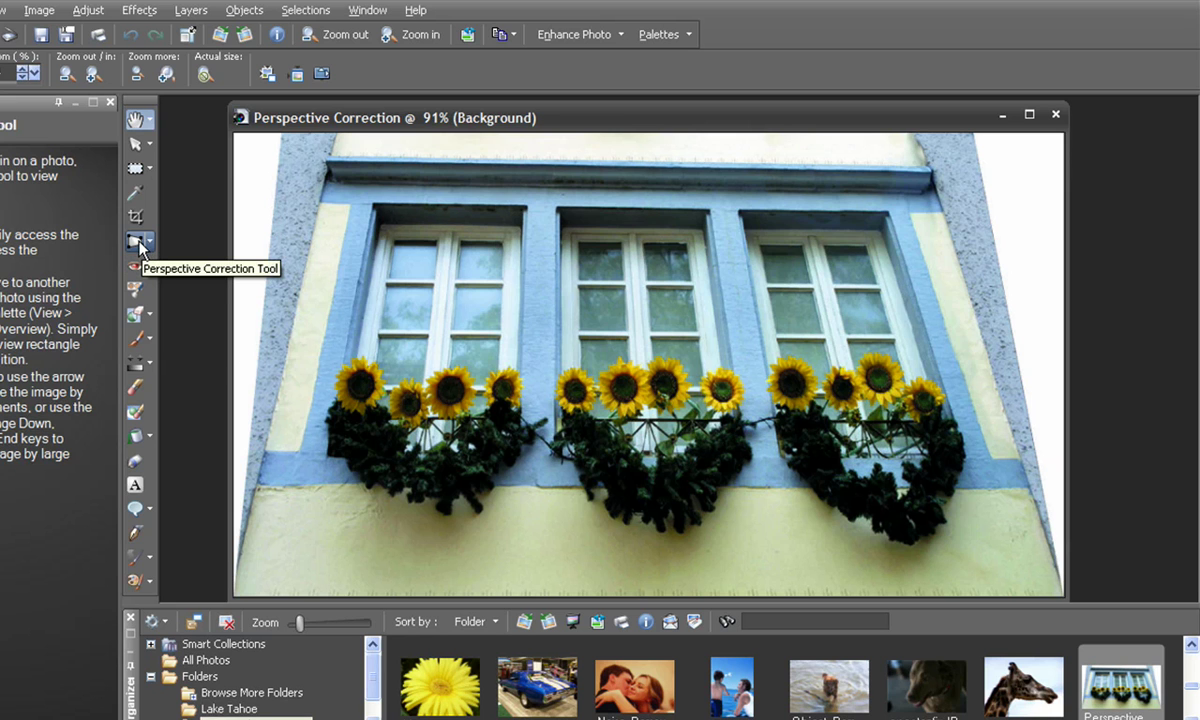
Pick the Perspective Correction tool from the Straighten flyout to place its rectangle on the sunflower photo.
left_click(152, 243)
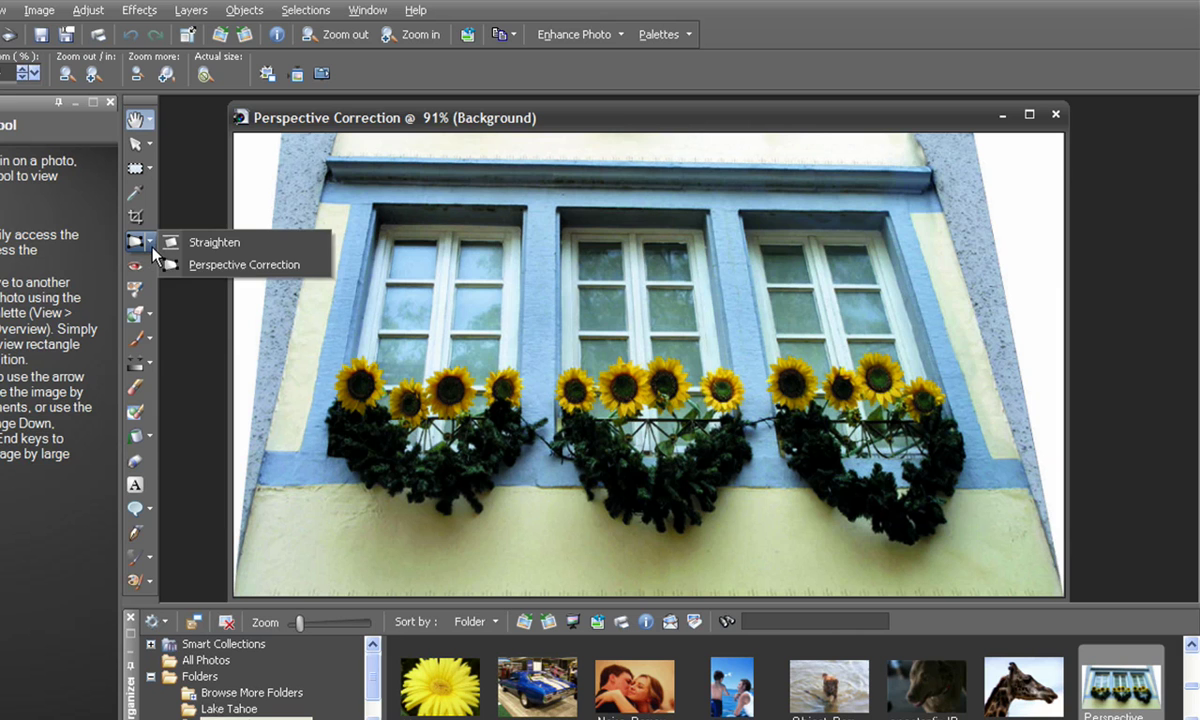
left_click(152, 243)
left_click(136, 241)
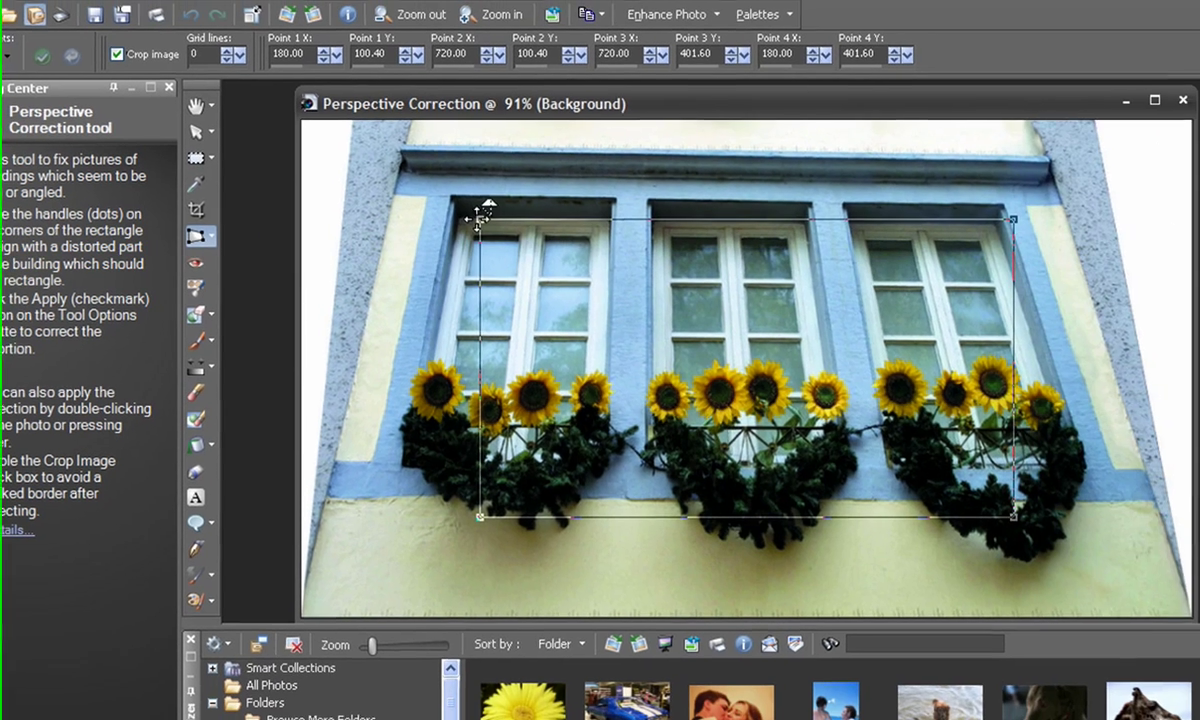
Drag the four rectangle corners onto the window frame's top corners and sill ends.
left_click_drag(597, 215, 592, 212)
left_click_drag(469, 213, 445, 195)
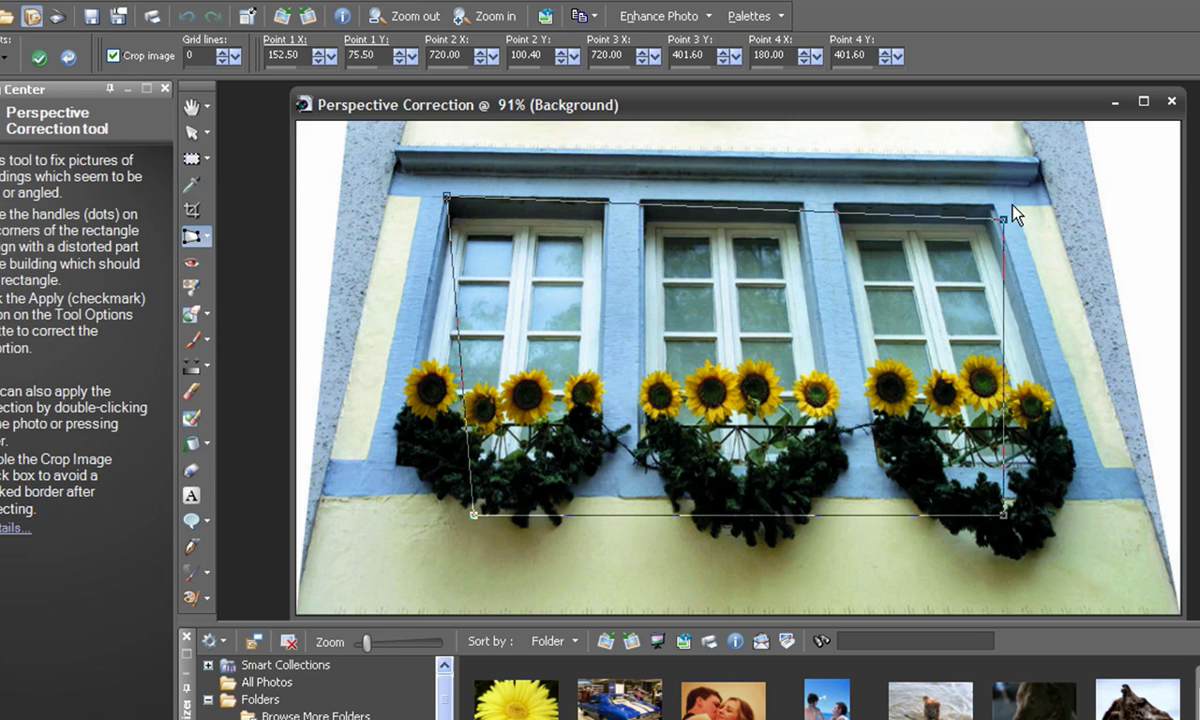
left_click_drag(1003, 216, 994, 204)
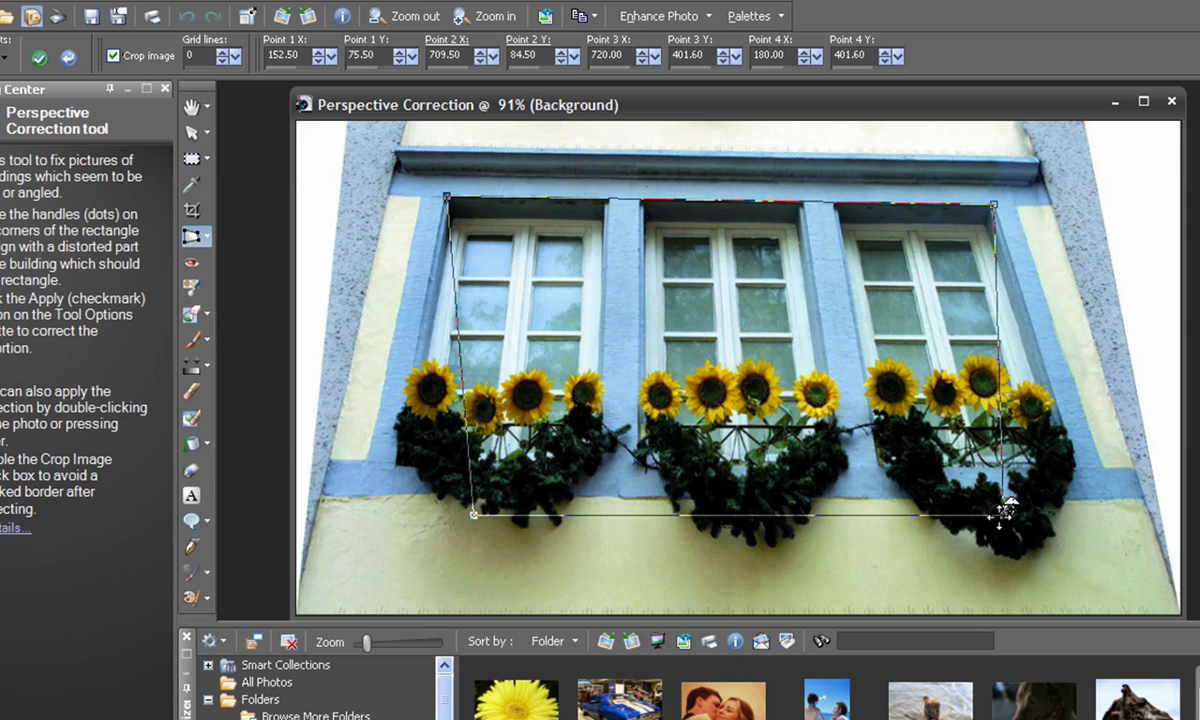
left_click_drag(1005, 513, 1079, 464)
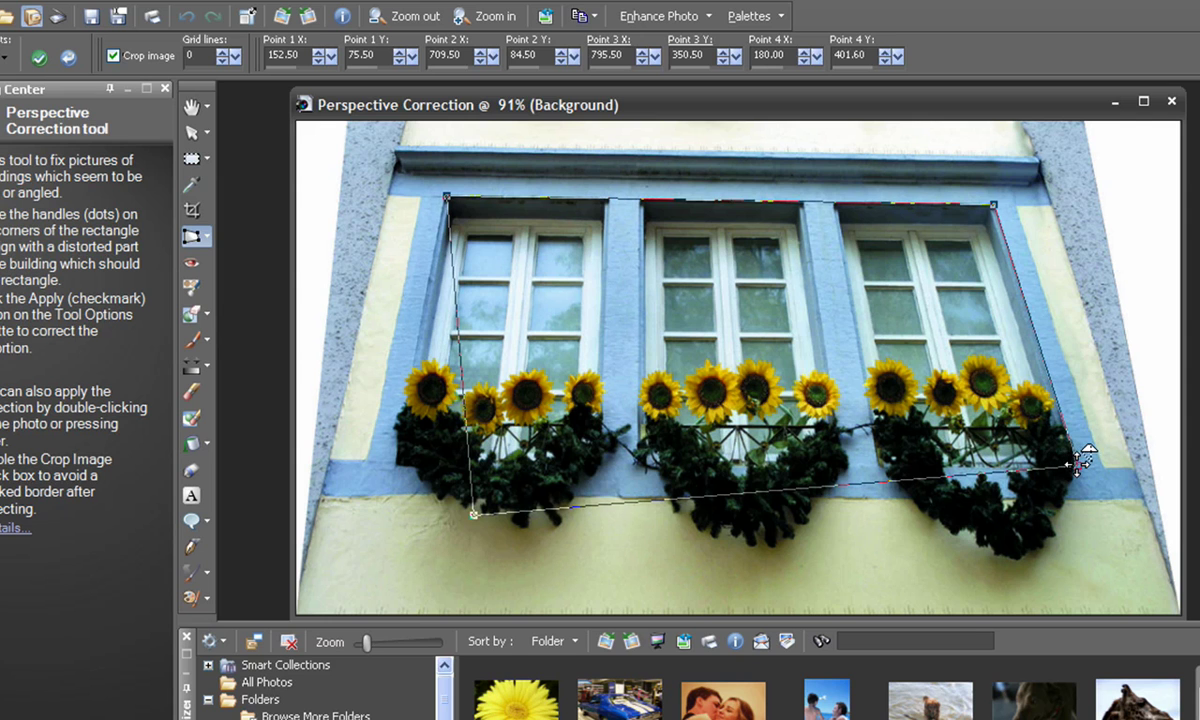
left_click_drag(474, 515, 396, 462)
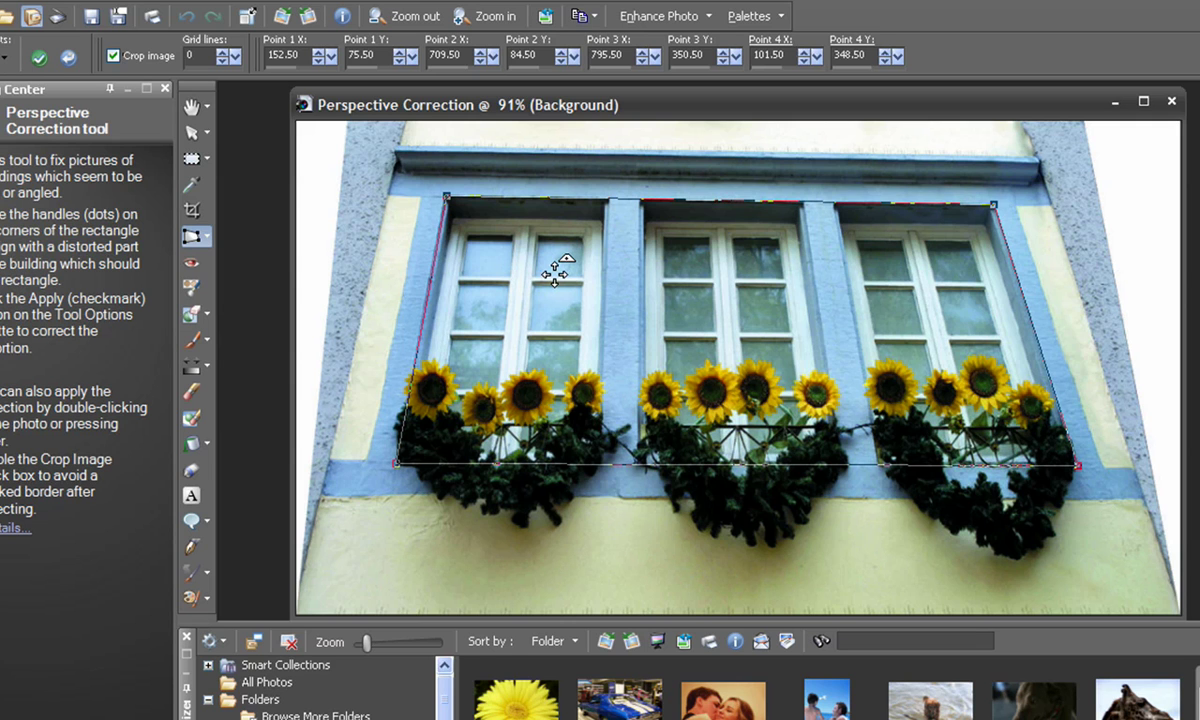
Apply the correction with Crop image off, then set Grid lines to 7.
left_click(110, 55)
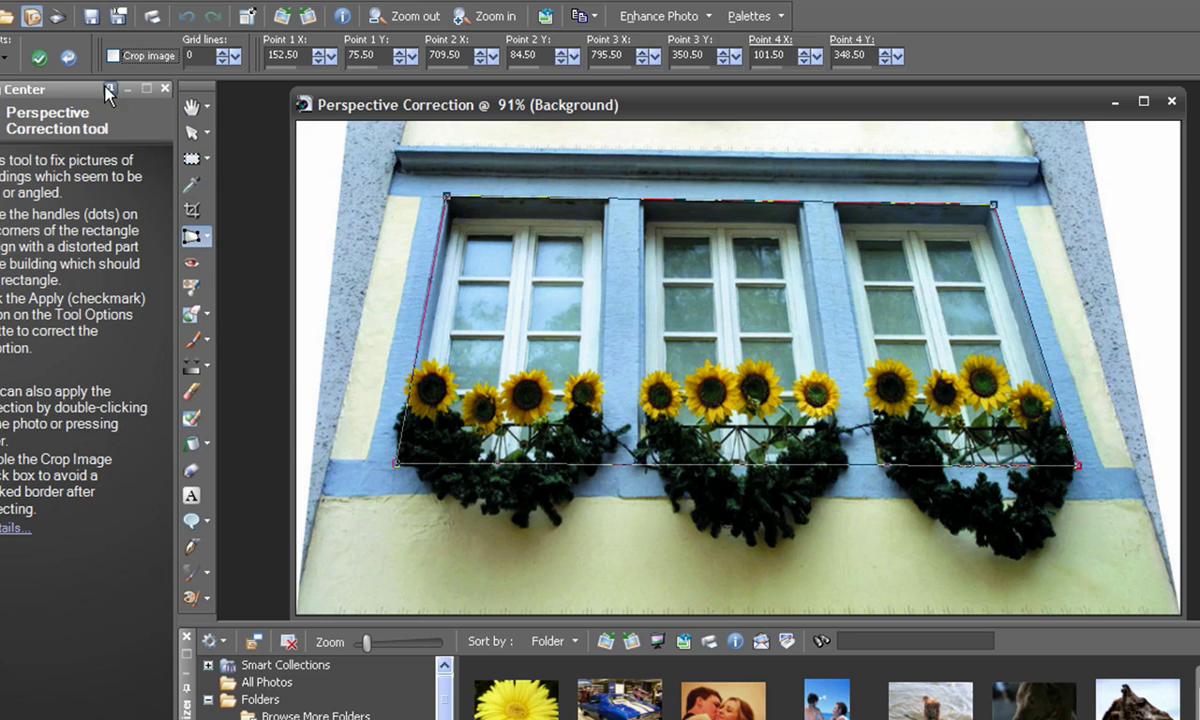
left_click(40, 58)
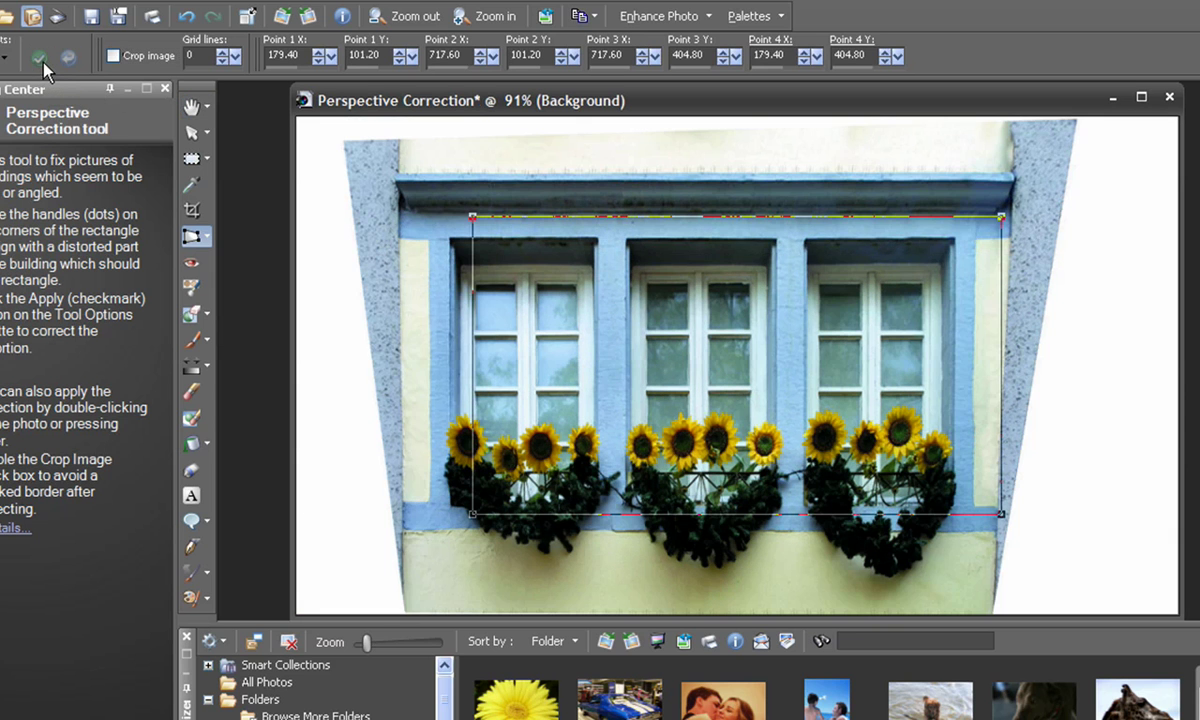
type("7")
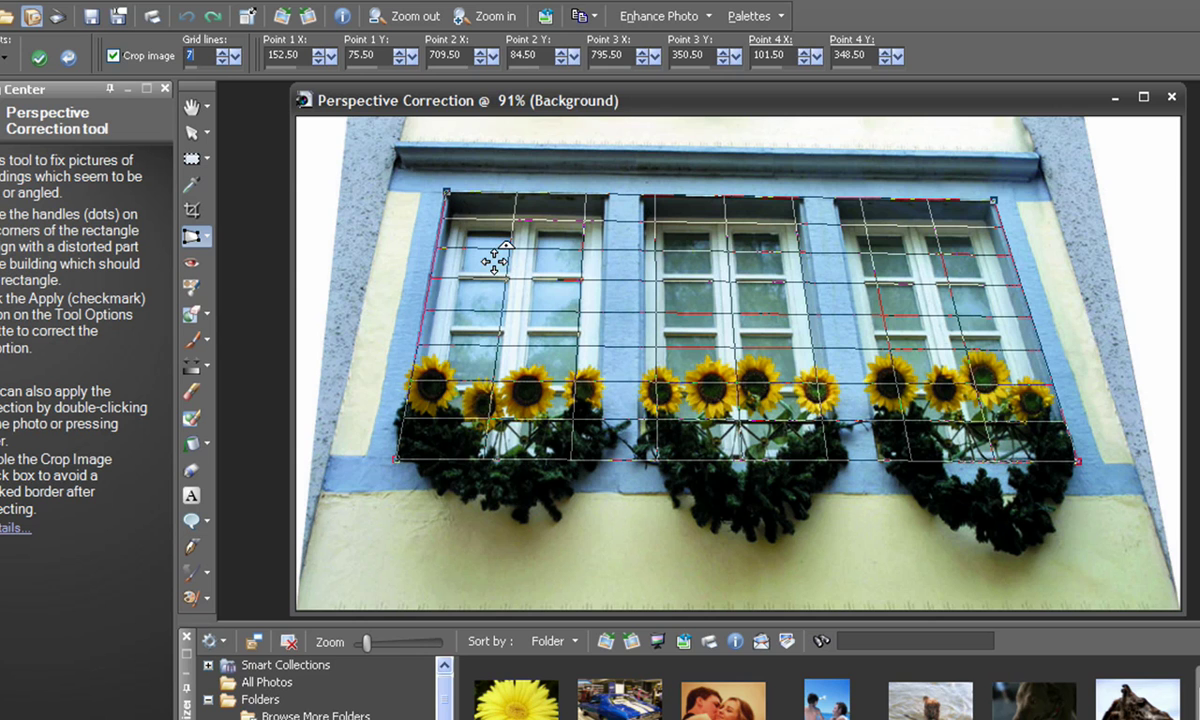
Set Grid lines to 0 and apply the cropped perspective correction to the sunflower windows.
left_click(233, 62)
left_click(39, 58)
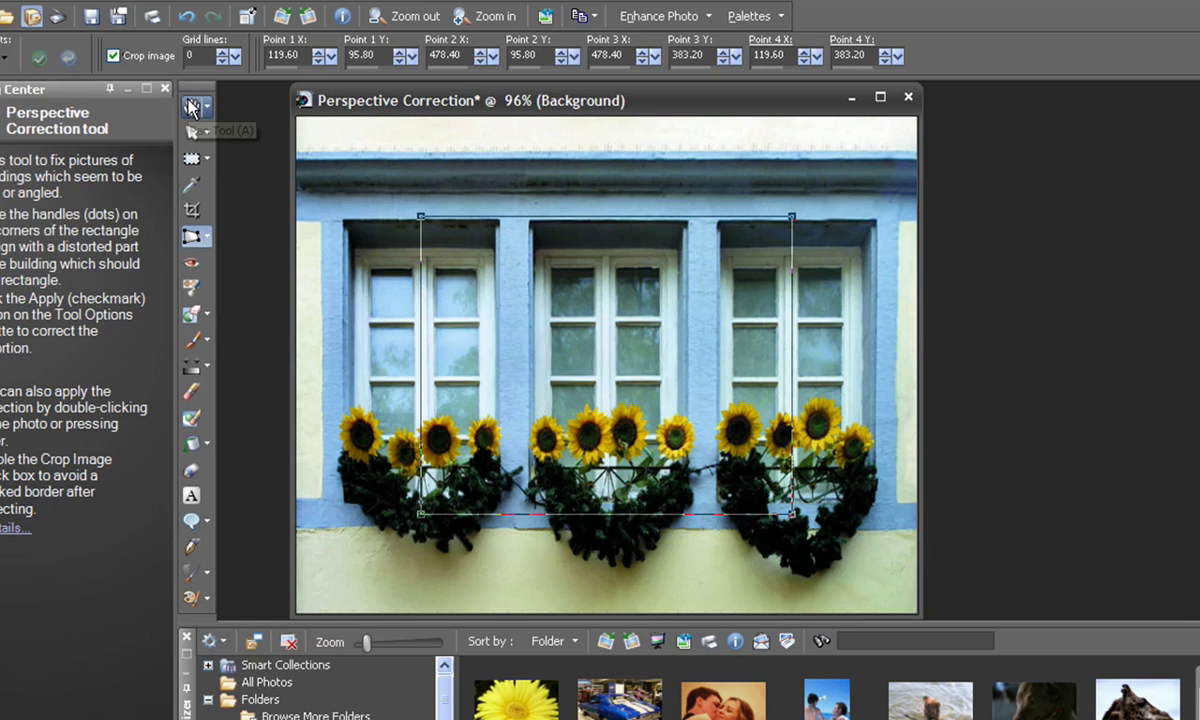
left_click(190, 105)
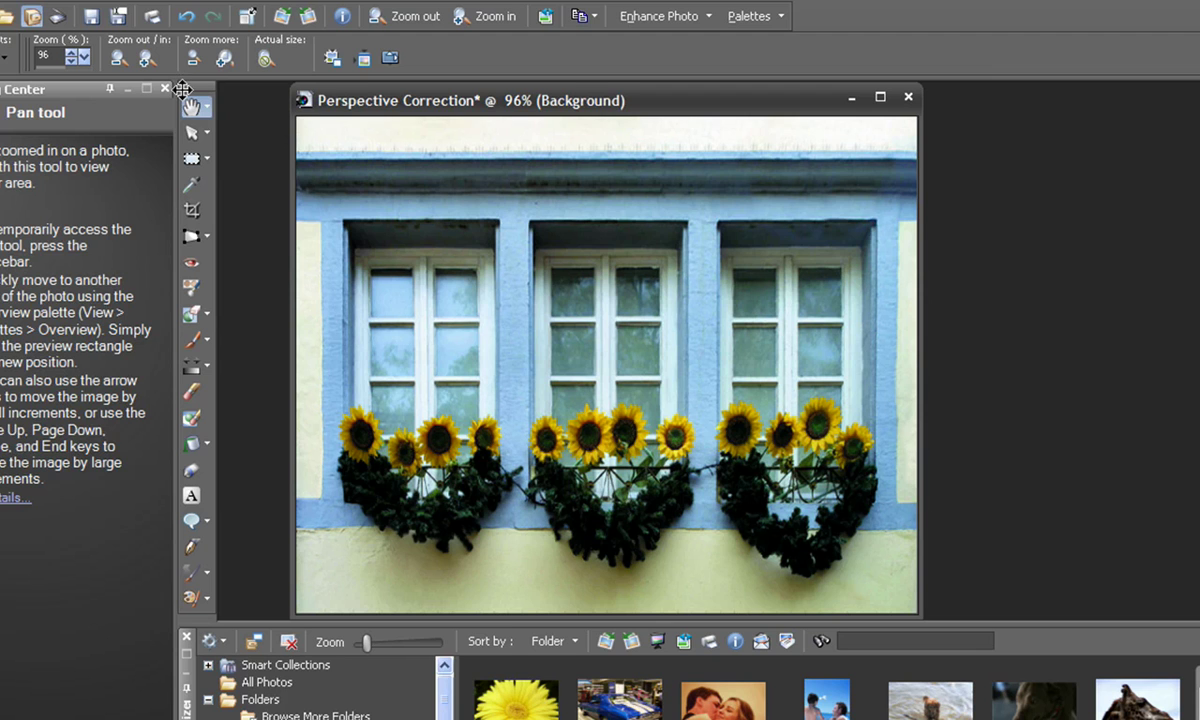
left_click(197, 3)
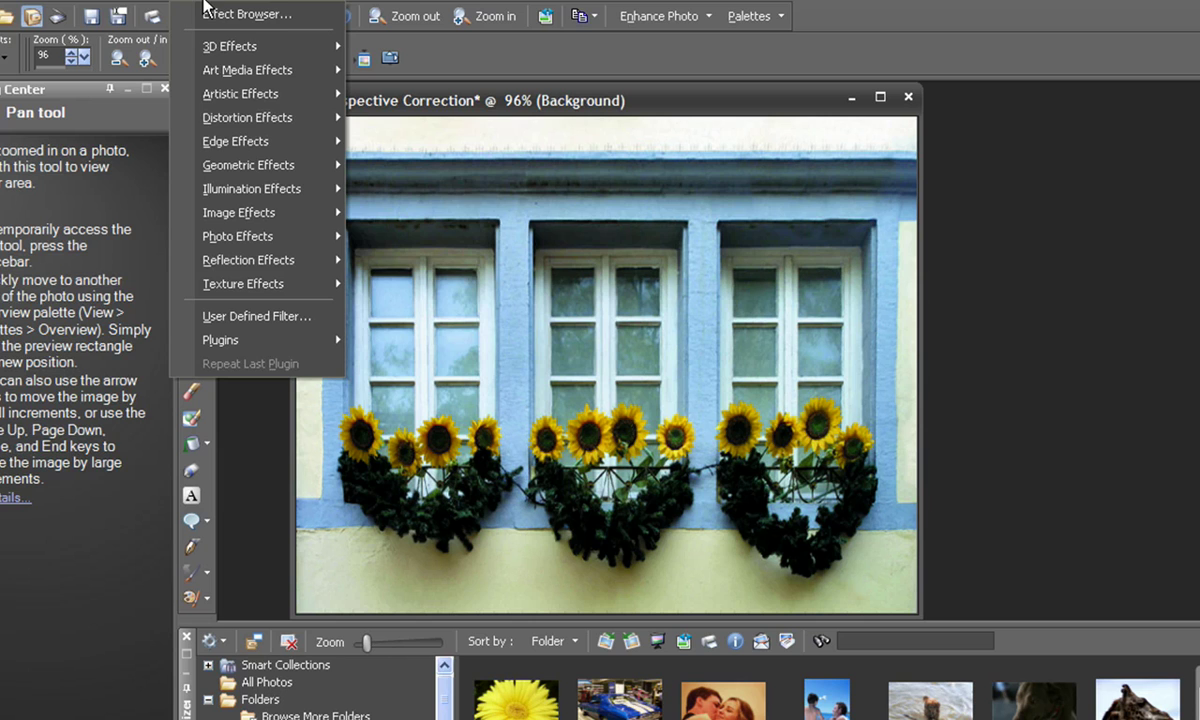
mouse_move(248, 118)
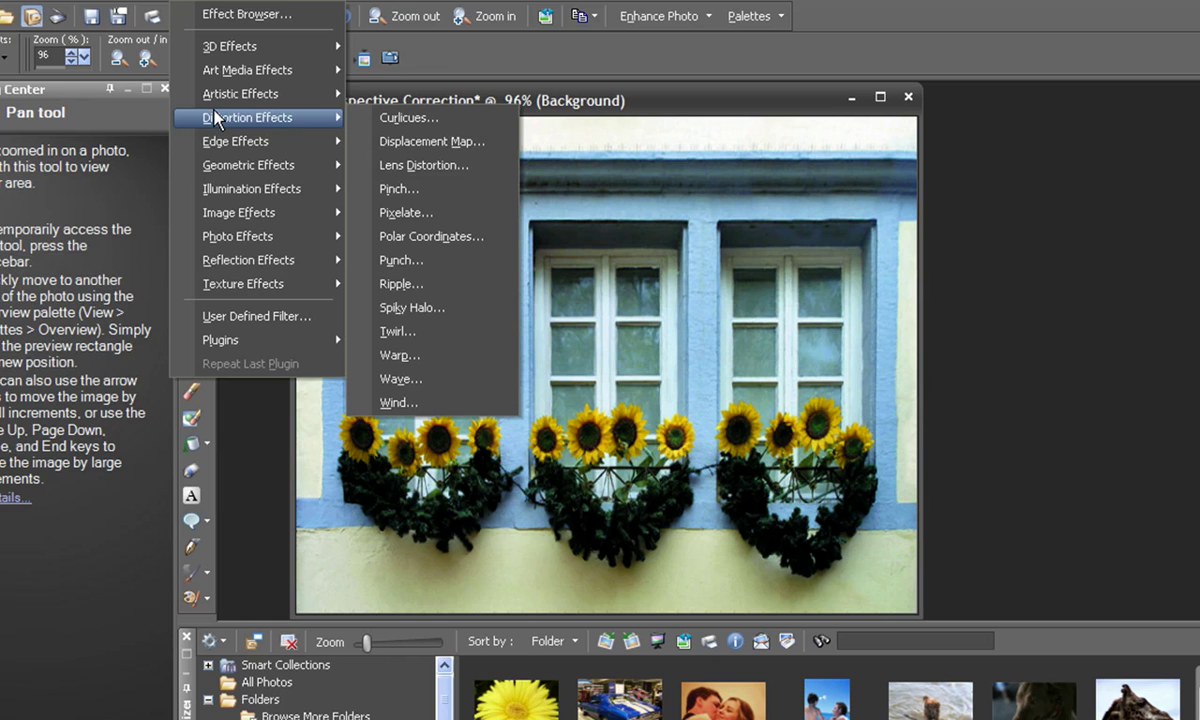
left_click(440, 70)
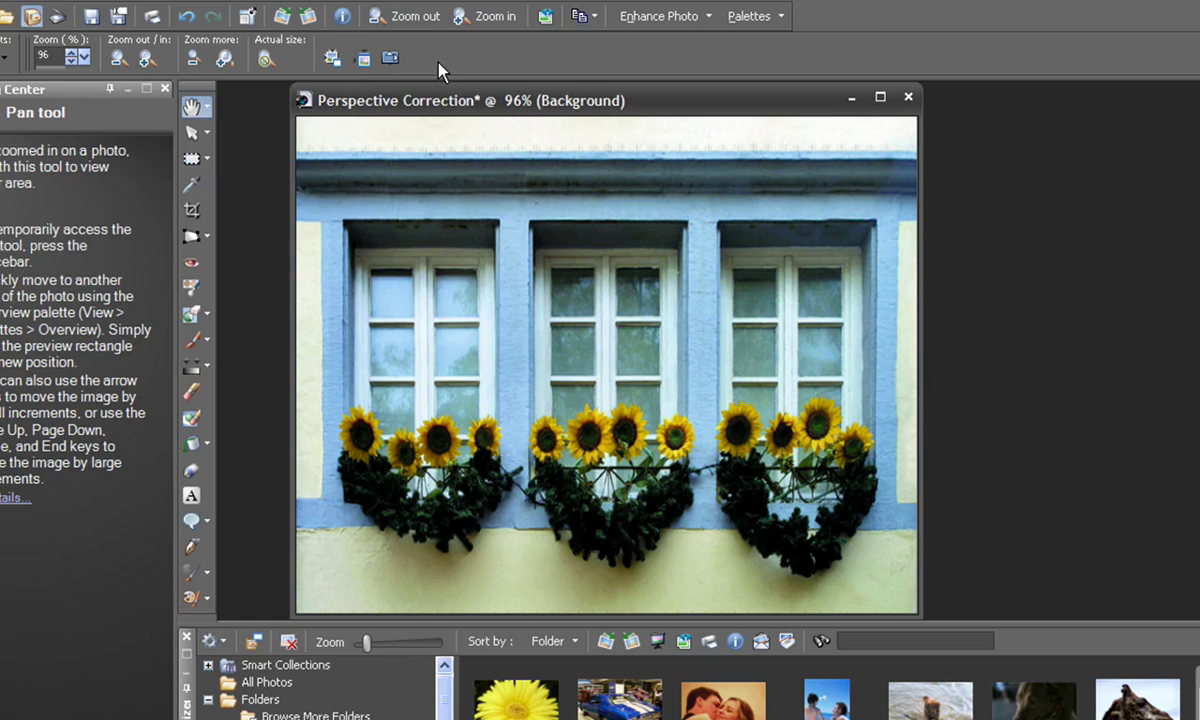